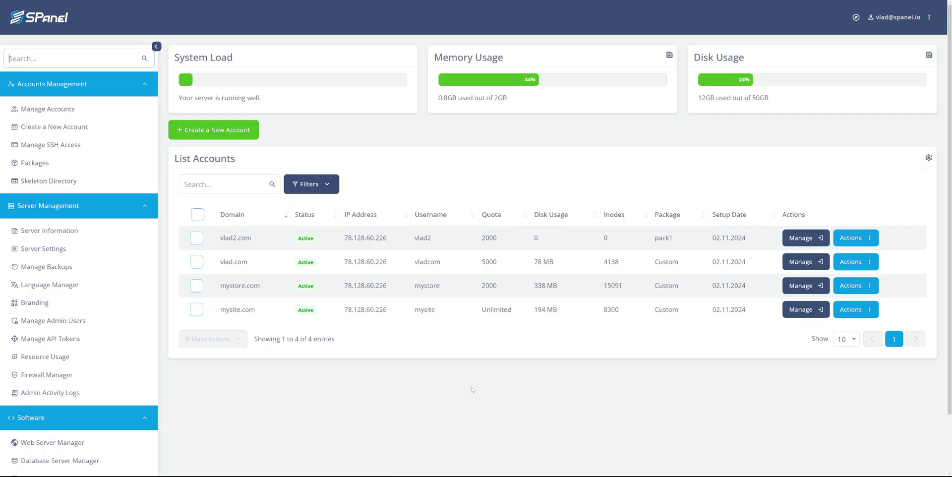
Step: Manage the mysite.com account and open its SSL Certificates page
{"action": "left_click", "coordinate": [803, 312]}
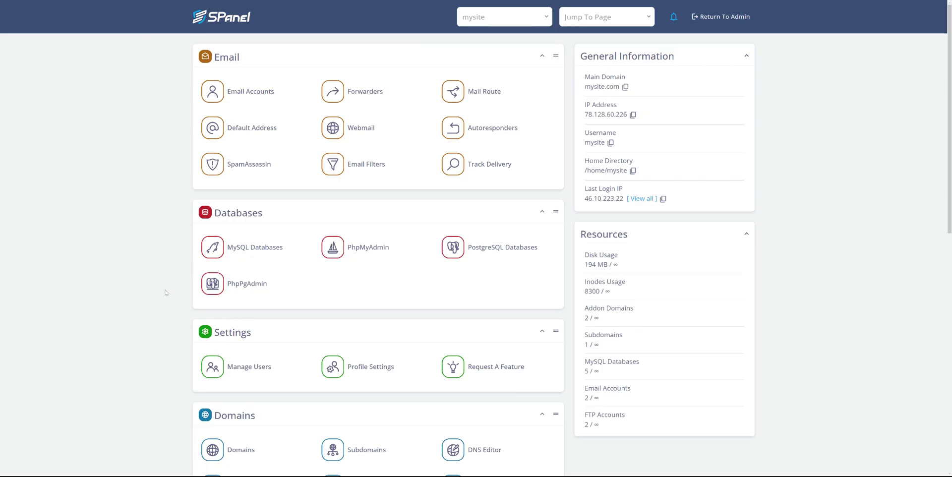
{"action": "scroll", "coordinate": [166, 292], "scroll_direction": "down", "scroll_amount": 4}
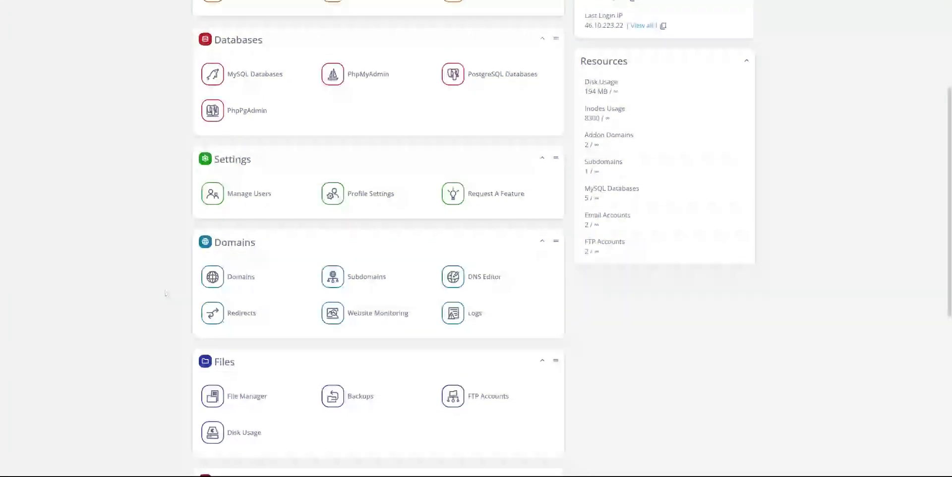
{"action": "scroll", "coordinate": [166, 292], "scroll_direction": "down", "scroll_amount": 2}
{"action": "scroll", "coordinate": [166, 293], "scroll_direction": "down", "scroll_amount": 1}
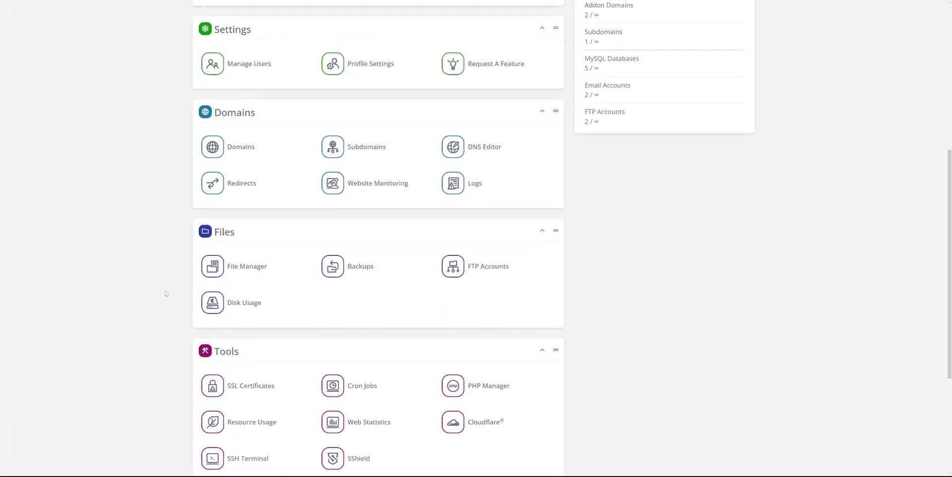
{"action": "scroll", "coordinate": [166, 294], "scroll_direction": "down", "scroll_amount": 3}
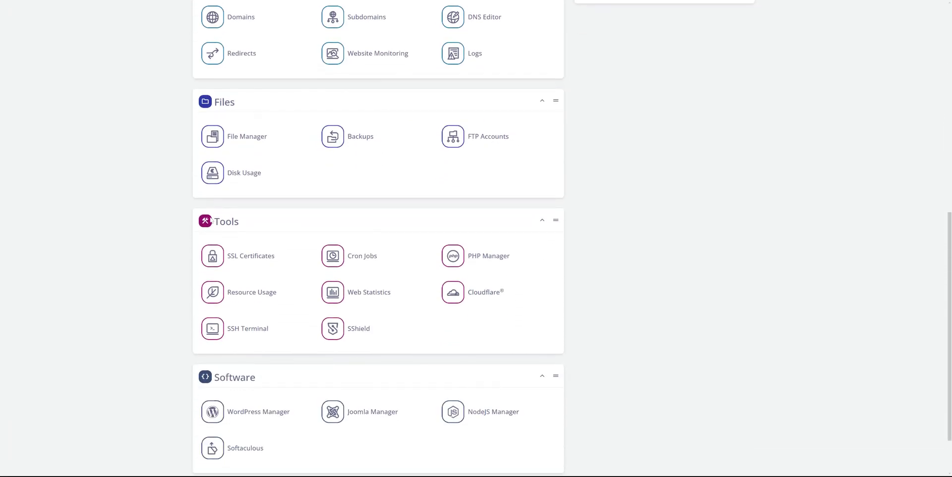
{"action": "left_click", "coordinate": [247, 261]}
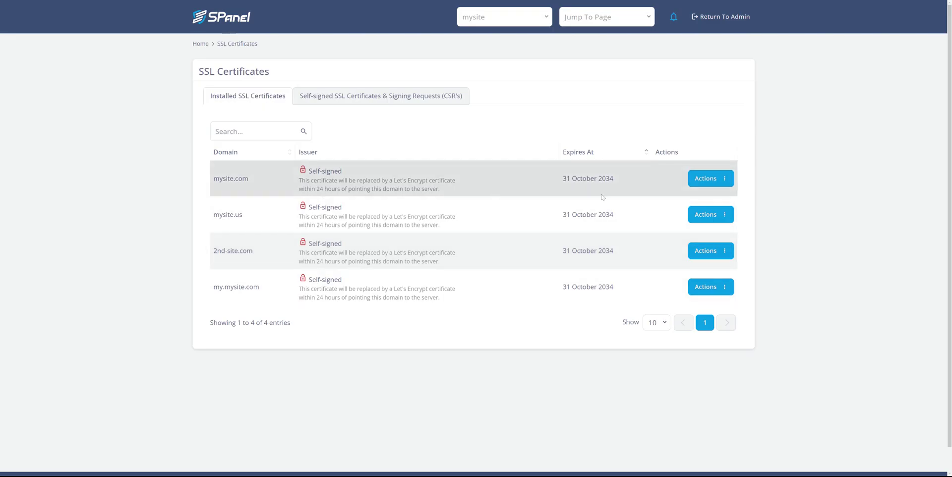
Step: Examine the custom SSL installation form for mysite.com and close it without installing a certificate
{"action": "left_click", "coordinate": [718, 184]}
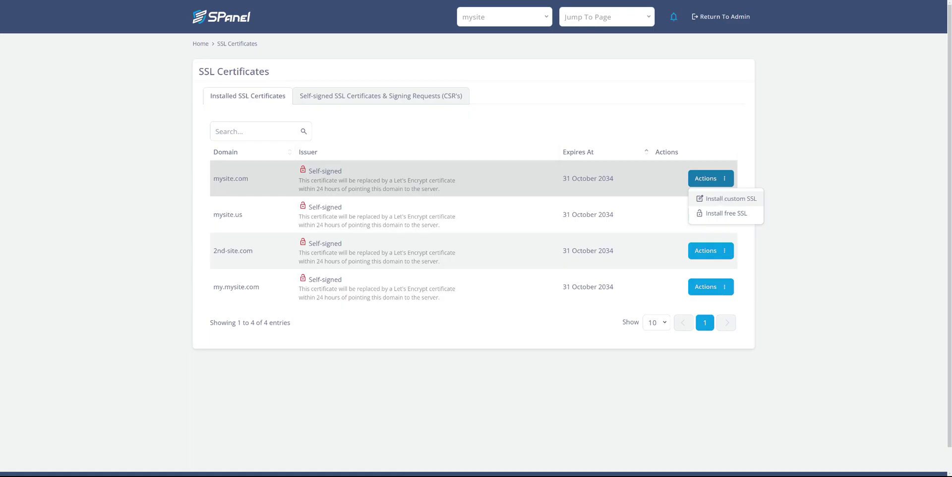
{"action": "left_click", "coordinate": [721, 200]}
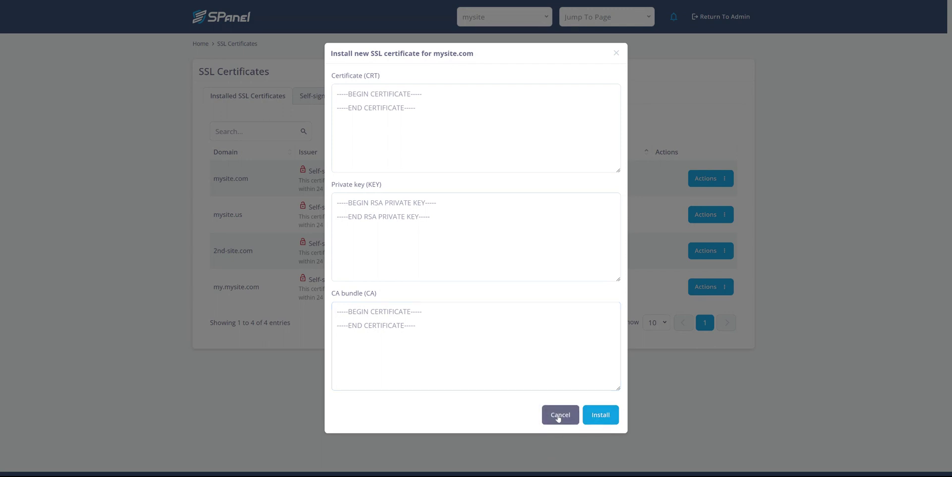
{"action": "left_click", "coordinate": [559, 419]}
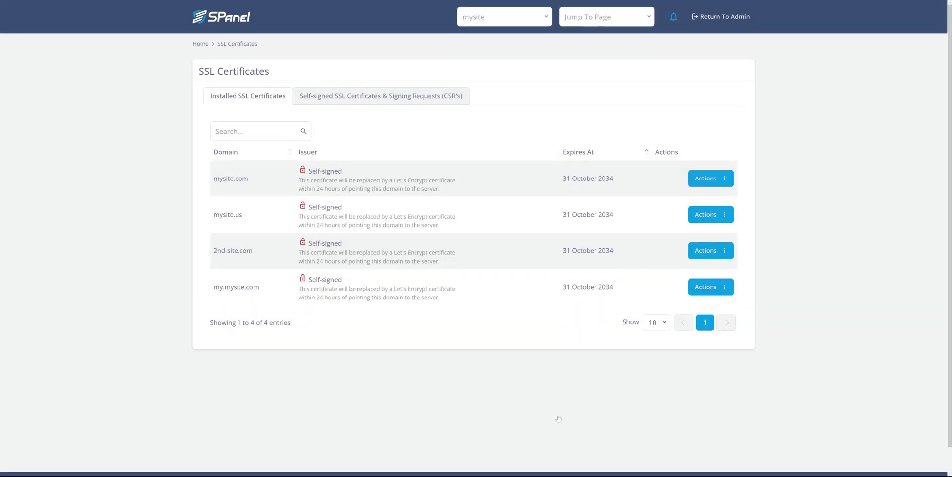
Step: Try to install a free Let's Encrypt SSL certificate for mysite.com, and dismiss the dialog and its notification
{"action": "left_click", "coordinate": [712, 182]}
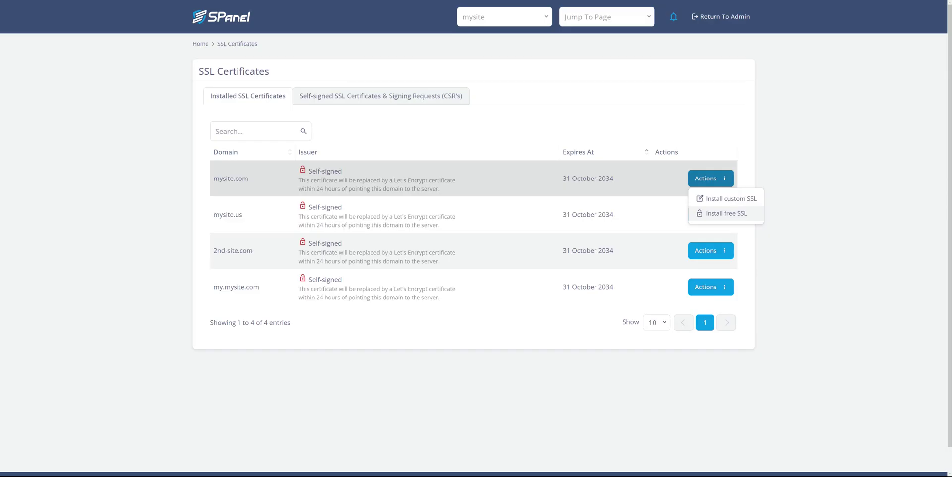
{"action": "left_click", "coordinate": [726, 213]}
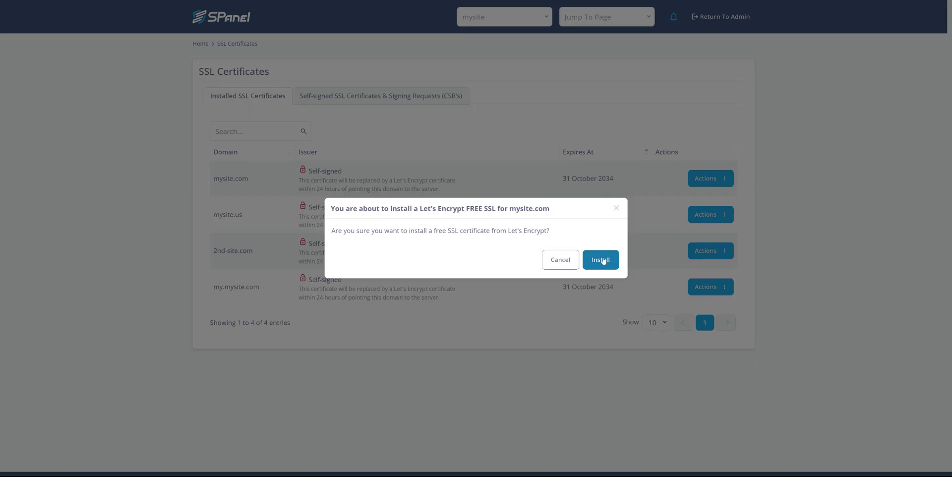
{"action": "left_click", "coordinate": [600, 260]}
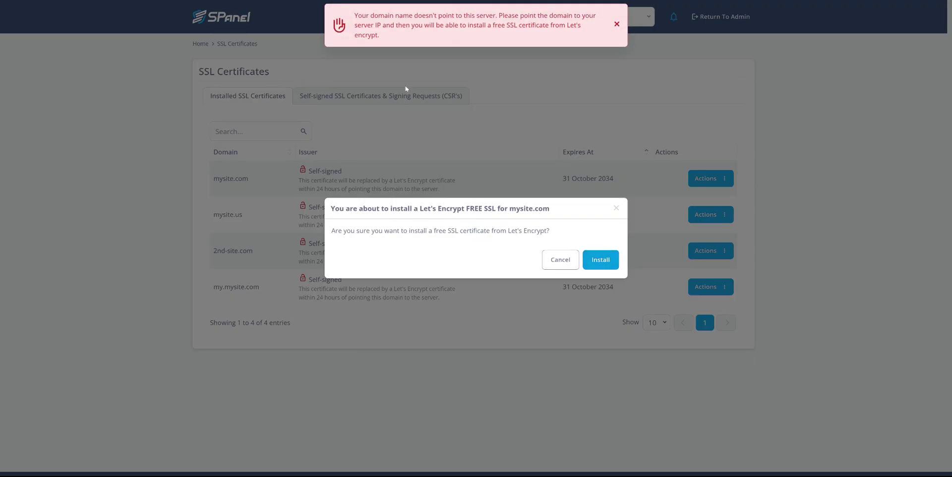
{"action": "triple_click", "coordinate": [470, 15]}
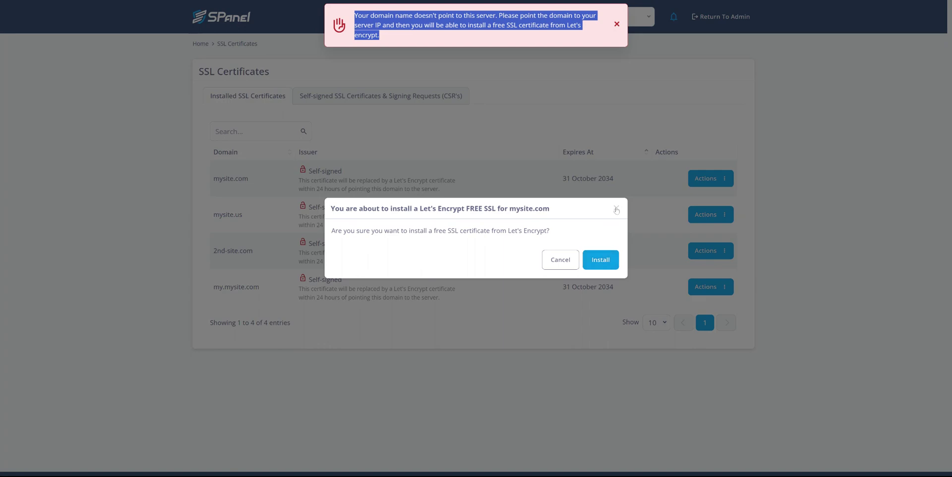
{"action": "left_click", "coordinate": [615, 209]}
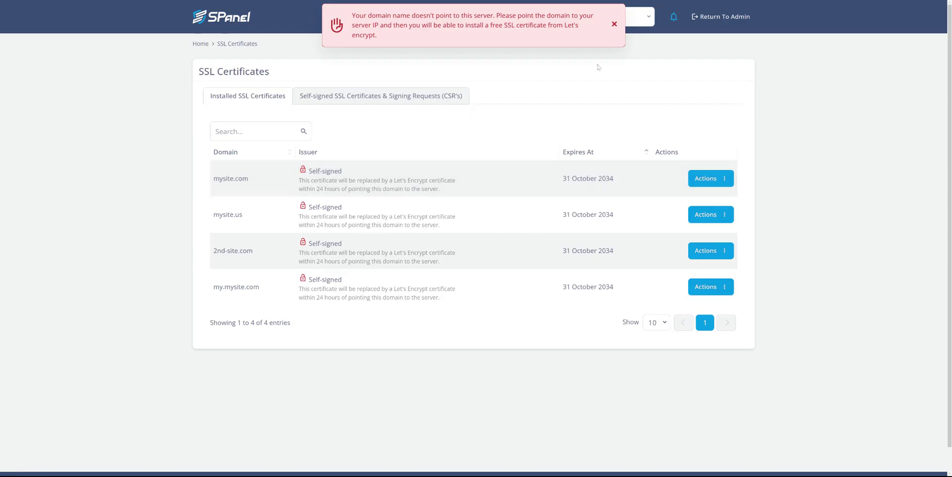
{"action": "left_click", "coordinate": [613, 24]}
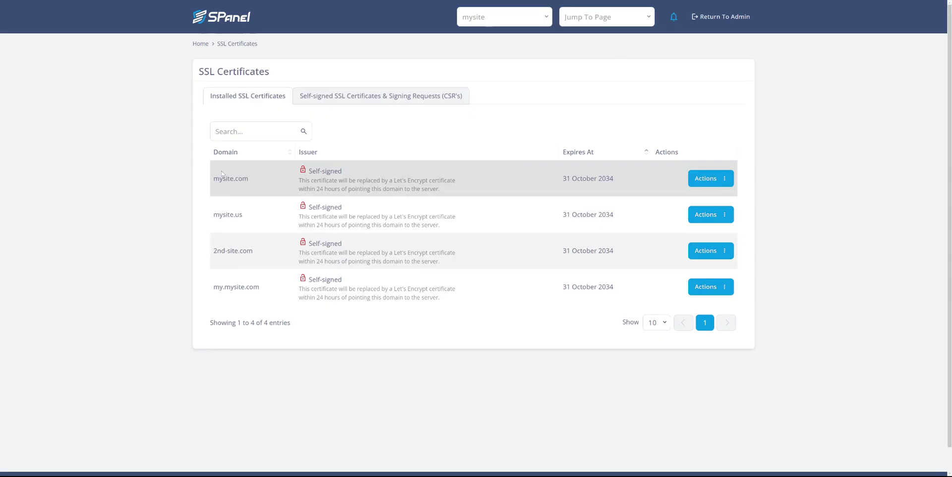
Step: Start a new Certificate Signing Request for mysite.com with city "dadds", state "dsaasd" and country code "us"
{"action": "left_click", "coordinate": [371, 101]}
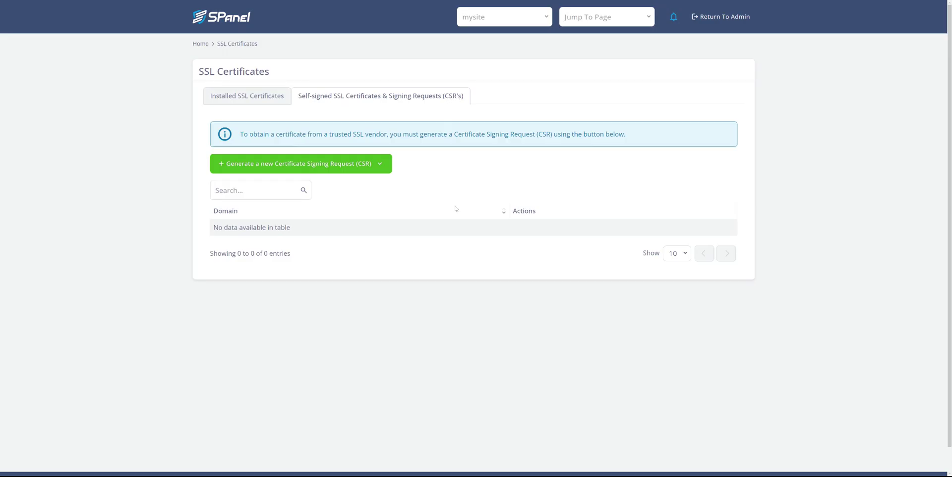
{"action": "left_click", "coordinate": [354, 166]}
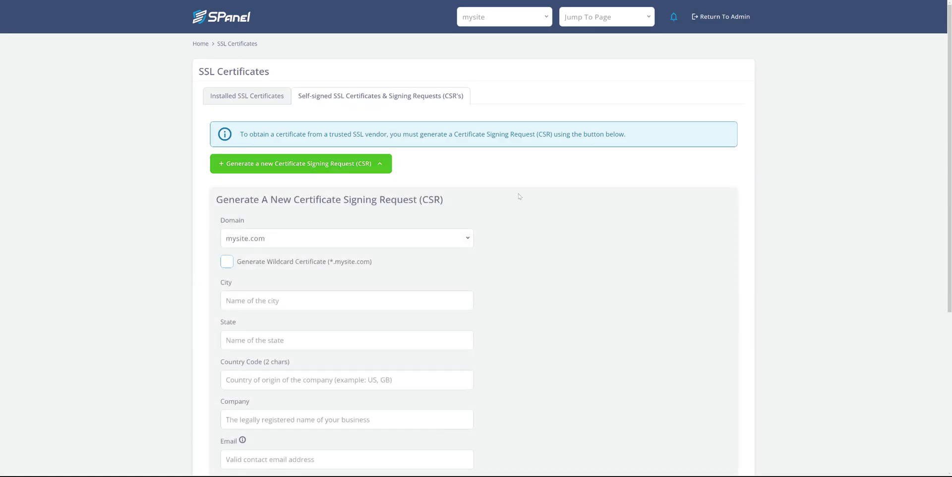
{"action": "scroll", "coordinate": [521, 196], "scroll_direction": "down", "scroll_amount": 2}
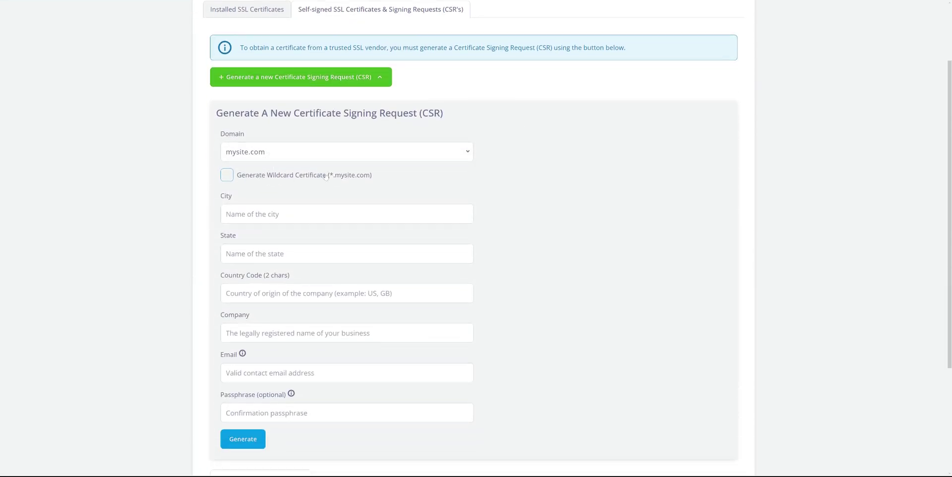
{"action": "type", "text": "dadds"}
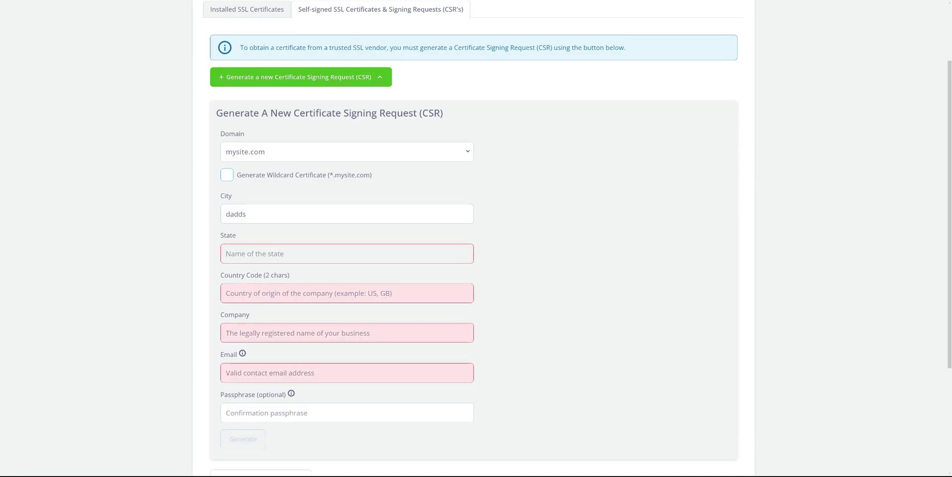
{"action": "key", "text": "Tab"}
{"action": "type", "text": "dsaasd"}
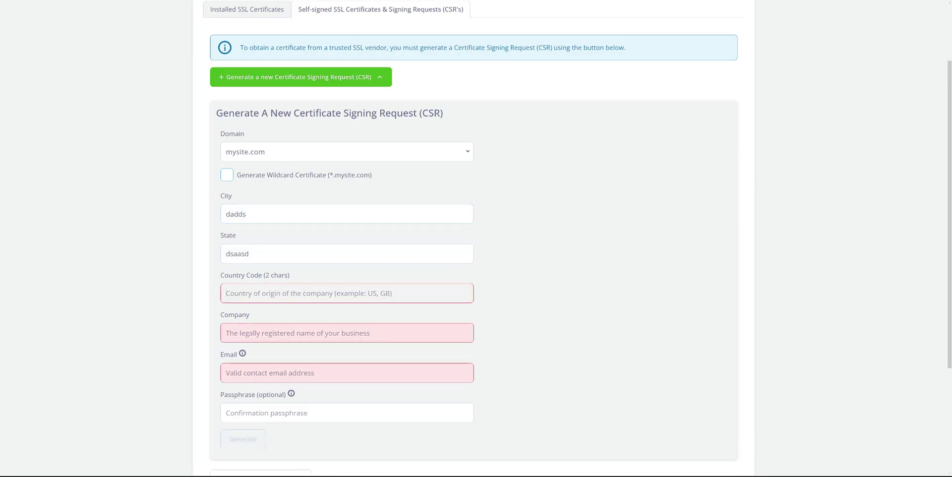
{"action": "key", "text": "Tab"}
{"action": "type", "text": "us"}
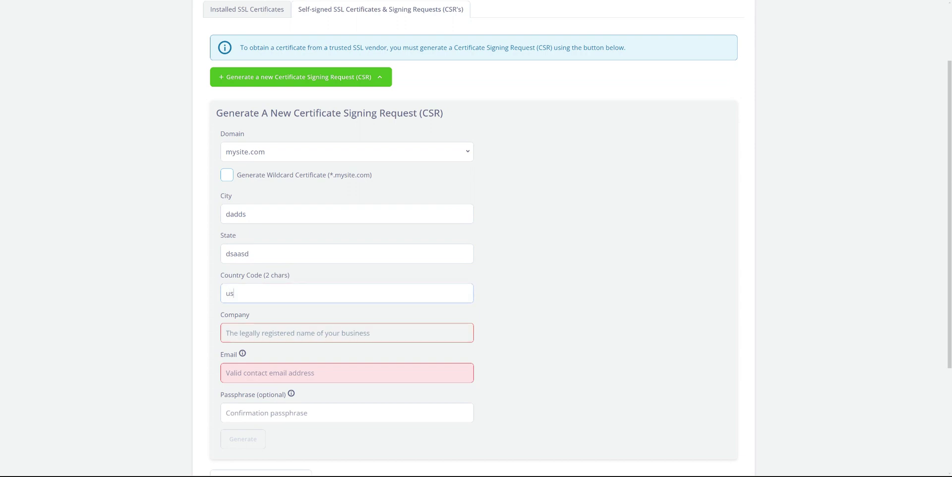
Step: Enter company "jdahsjdhjad" and the contact email, leave the passphrase empty, and generate the signing request
{"action": "type", "text": "jdahsjdhjad"}
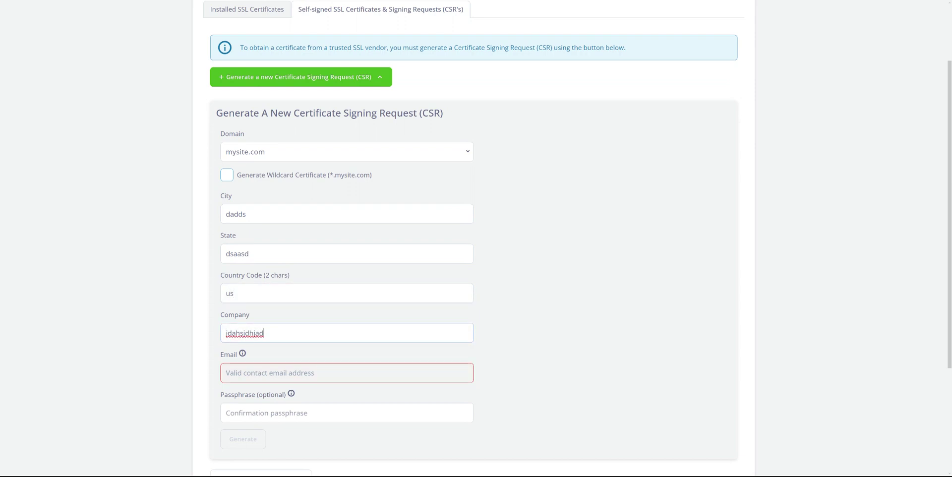
{"action": "key", "text": "Tab"}
{"action": "type", "text": "dsa"}
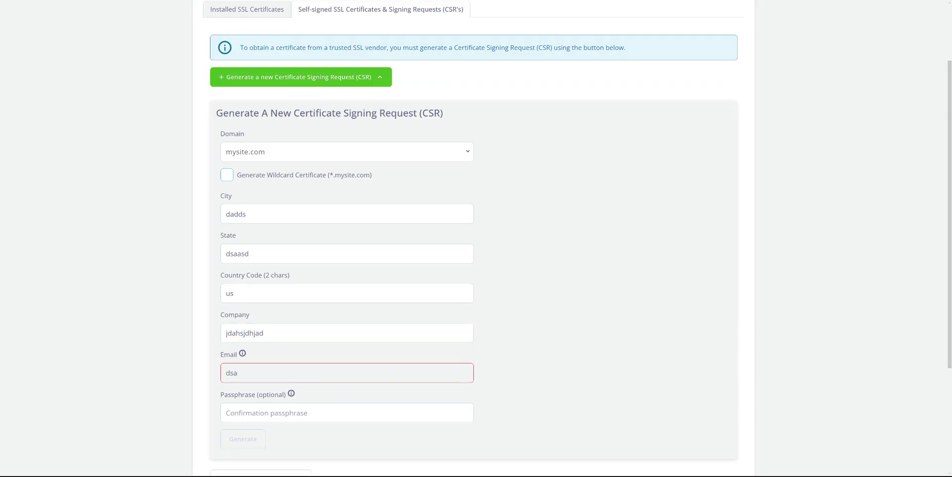
{"action": "type", "text": "@dsaad.com"}
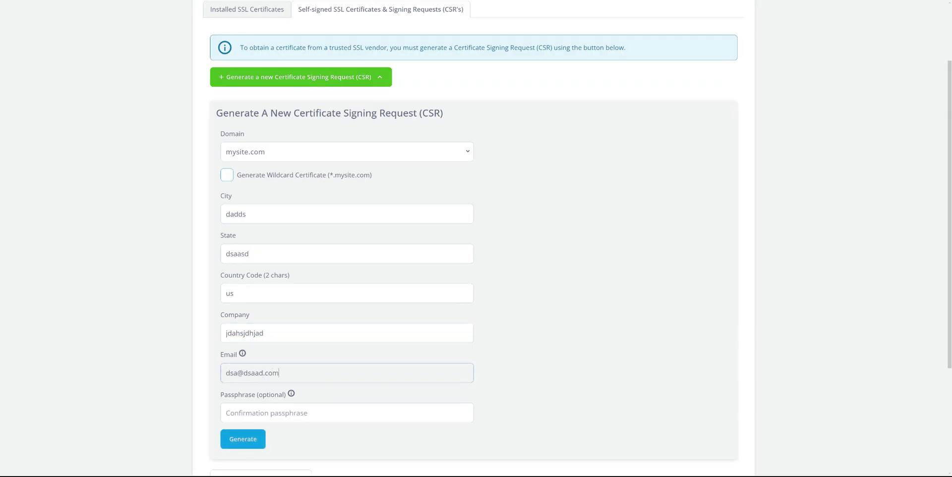
{"action": "key", "text": "Tab"}
{"action": "left_click", "coordinate": [258, 441]}
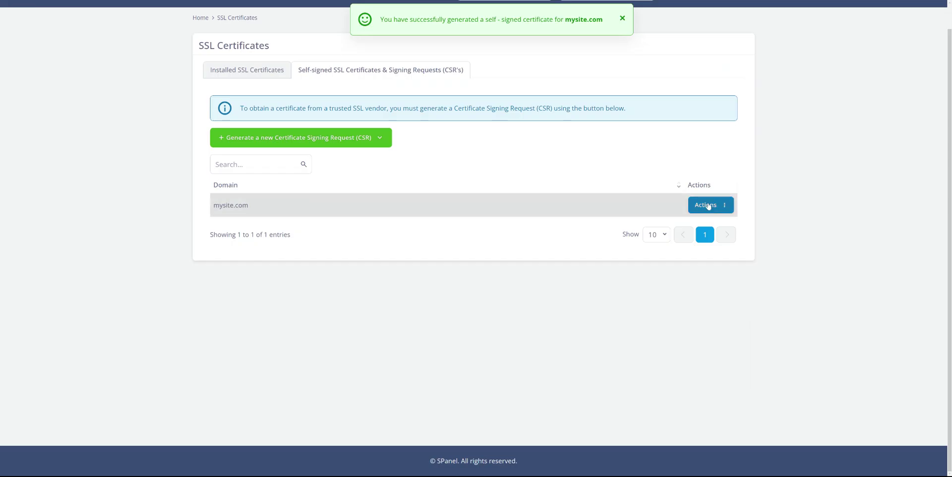
Step: Show the generated certificate details of mysite.com, review the keys, copy the Certificate Signing Request, and close the details
{"action": "left_click", "coordinate": [708, 206]}
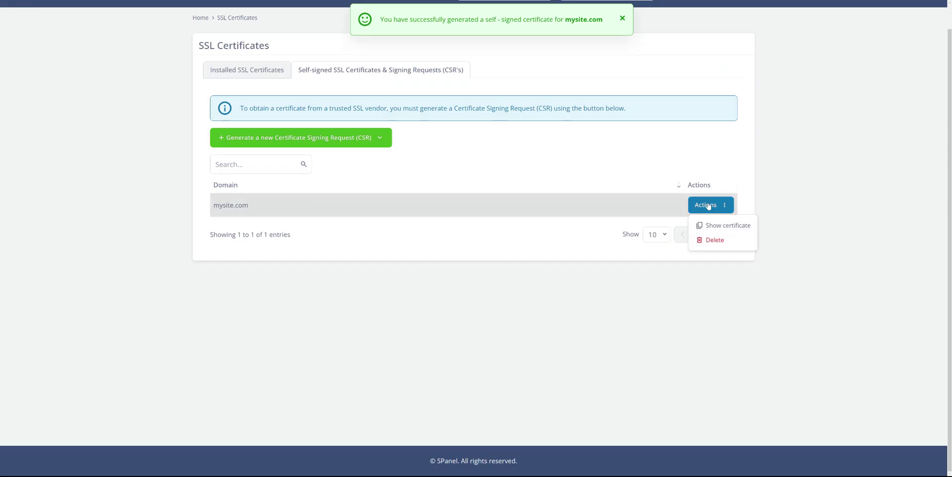
{"action": "left_click", "coordinate": [720, 226]}
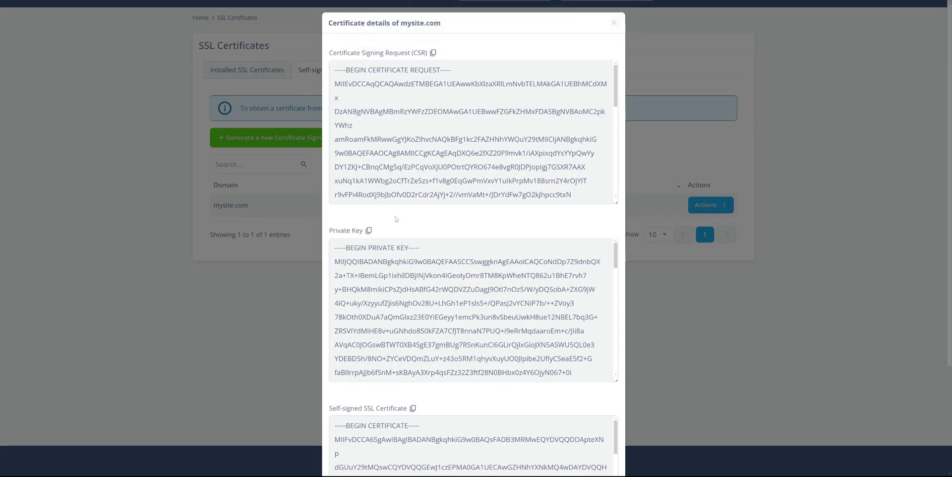
{"action": "scroll", "coordinate": [396, 218], "scroll_direction": "down", "scroll_amount": 1}
{"action": "scroll", "coordinate": [392, 268], "scroll_direction": "down", "scroll_amount": 4}
{"action": "scroll", "coordinate": [380, 415], "scroll_direction": "down", "scroll_amount": 4}
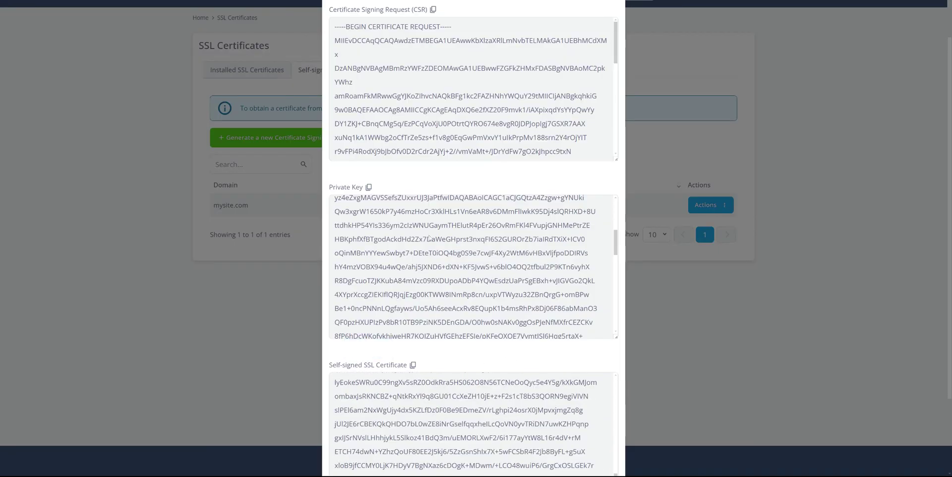
{"action": "scroll", "coordinate": [420, 122], "scroll_direction": "up", "scroll_amount": 1}
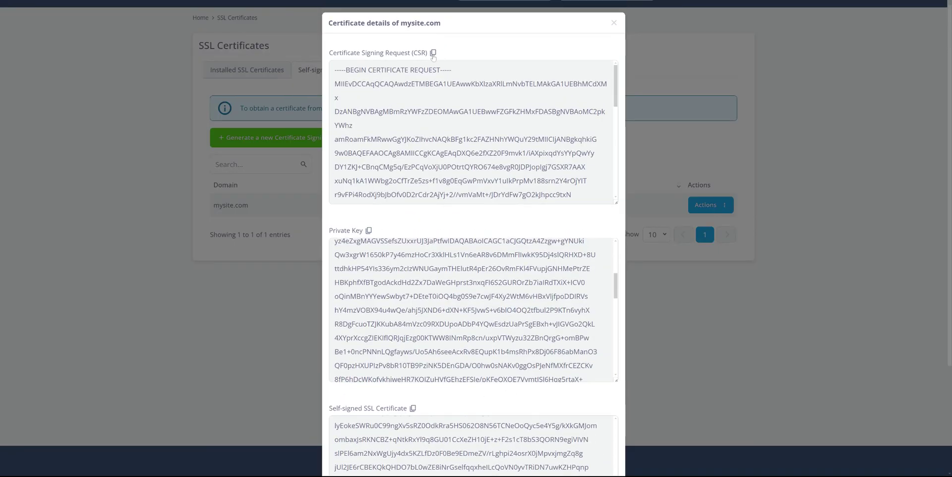
{"action": "left_click", "coordinate": [433, 54]}
{"action": "left_click", "coordinate": [615, 23]}
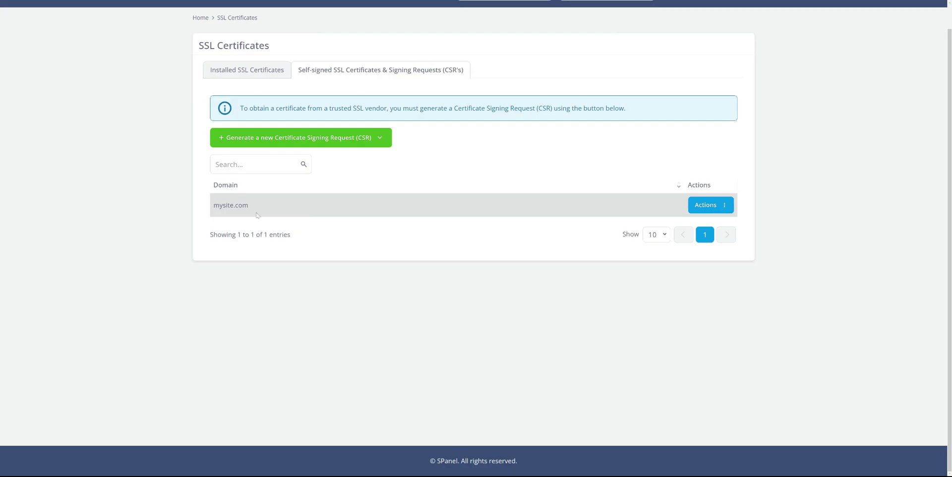
Step: Return to the list of installed SSL certificates
{"action": "double_click", "coordinate": [231, 205]}
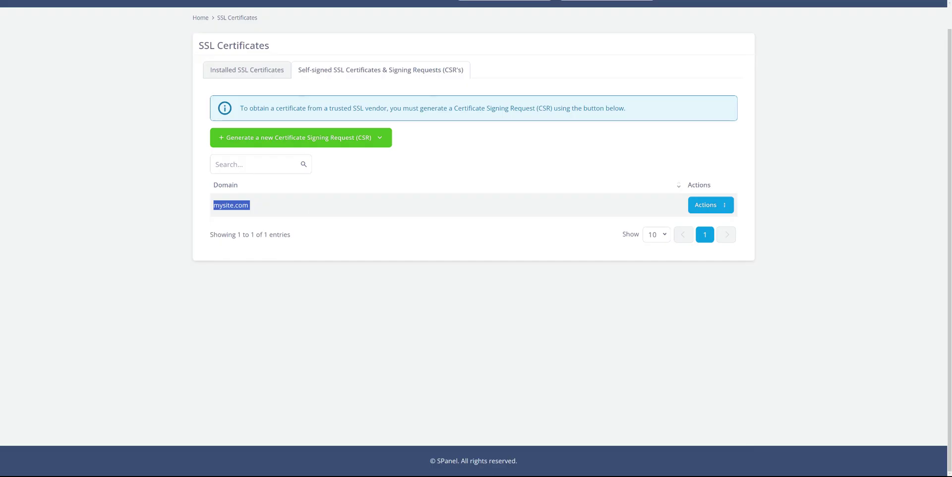
{"action": "left_click", "coordinate": [232, 71]}
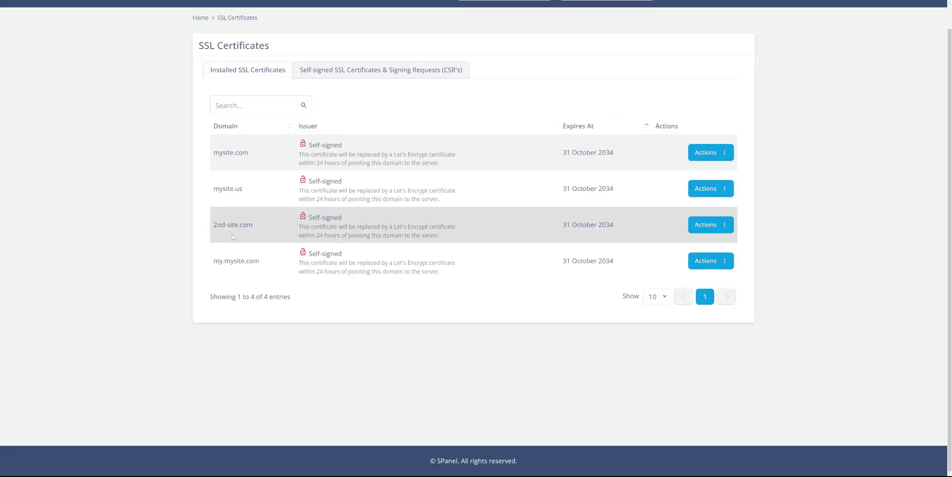